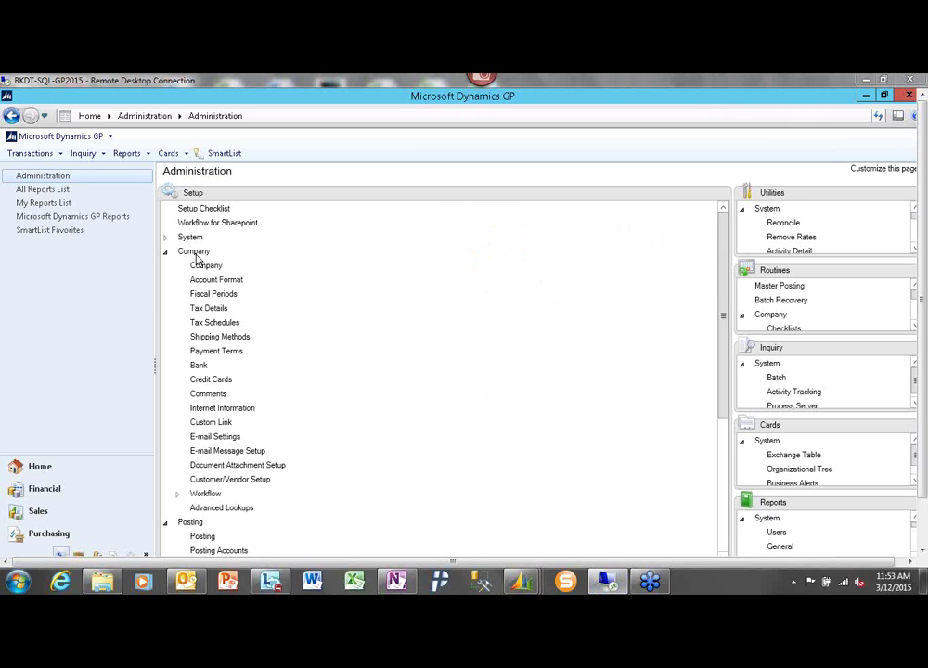
Open the company's payment terms setup and review the choices for the Calculate Days From and Due settings.
click(217, 353)
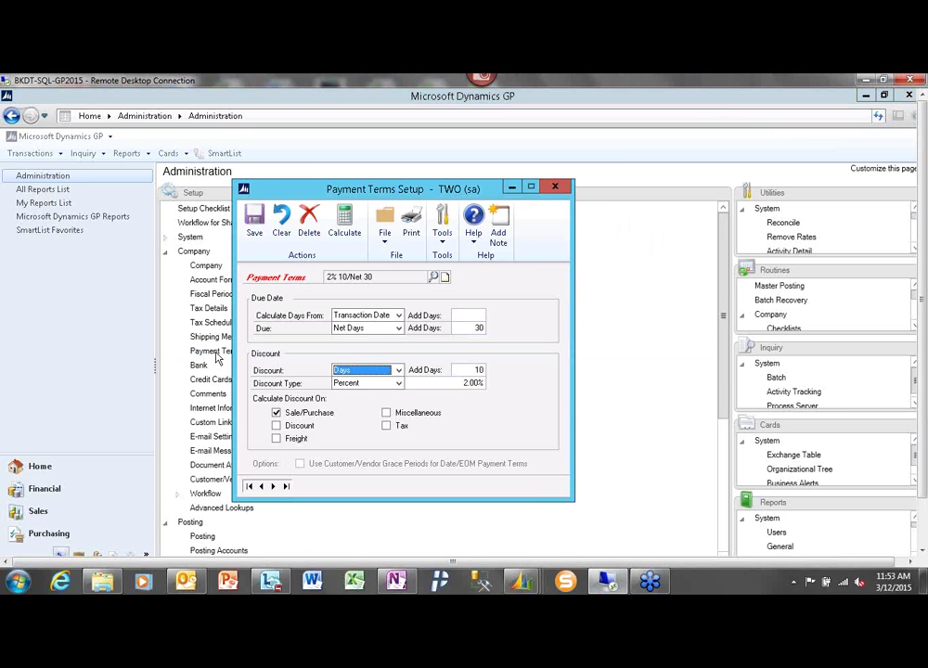
drag(329, 193, 344, 158)
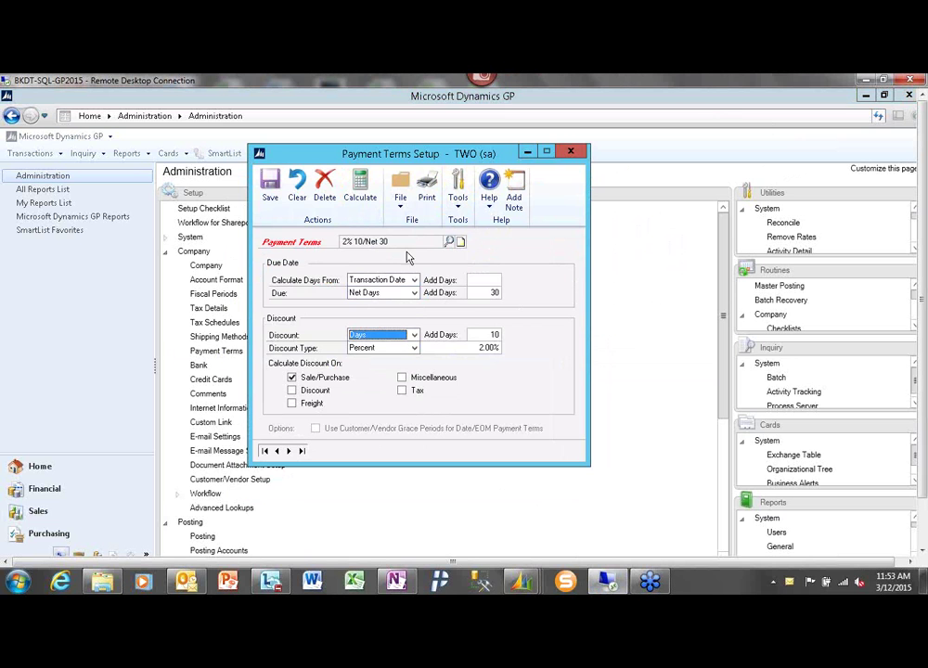
click(414, 279)
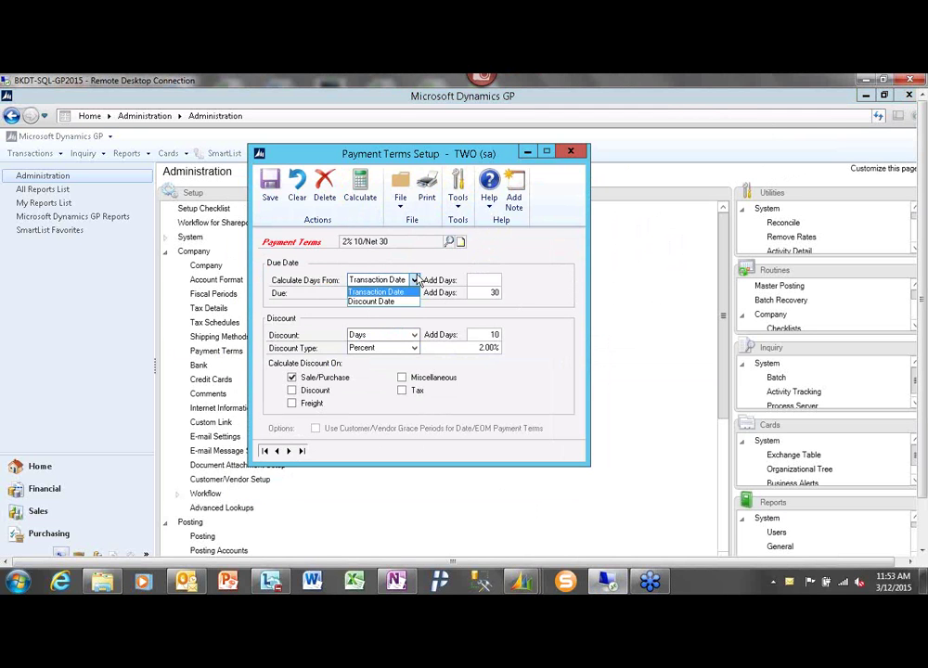
click(414, 280)
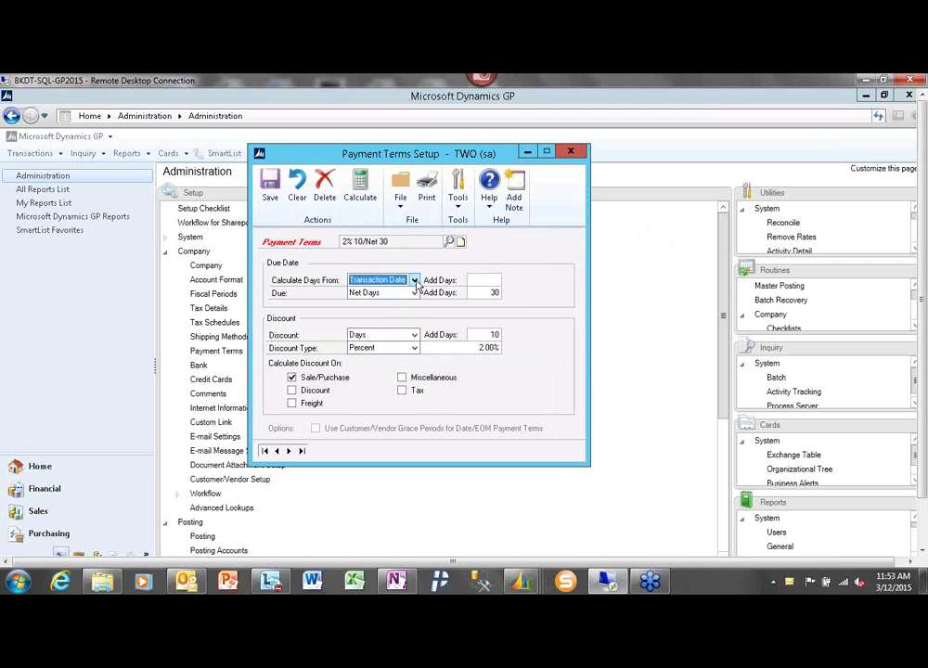
click(415, 293)
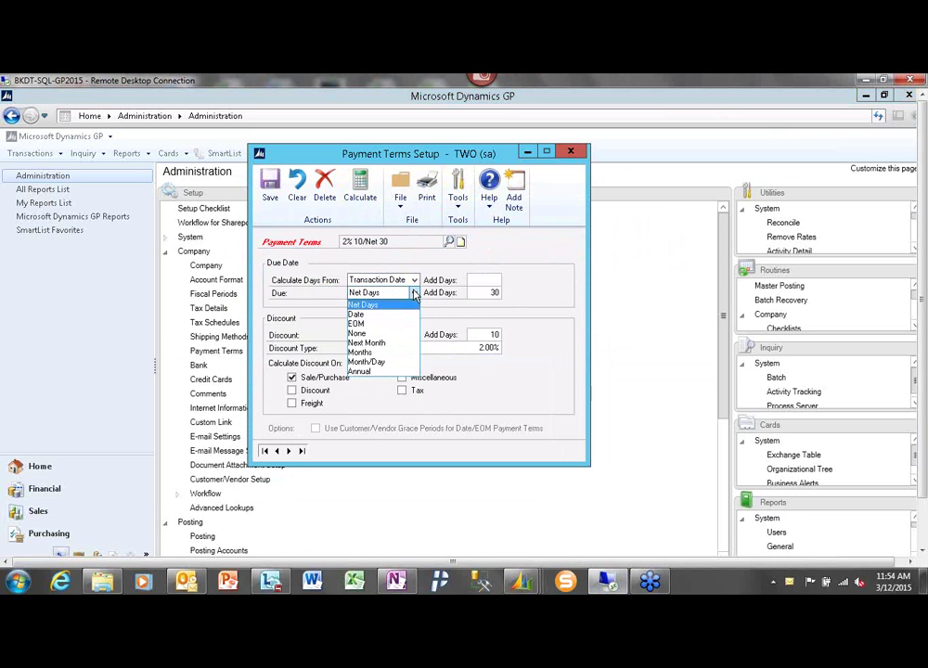
click(415, 293)
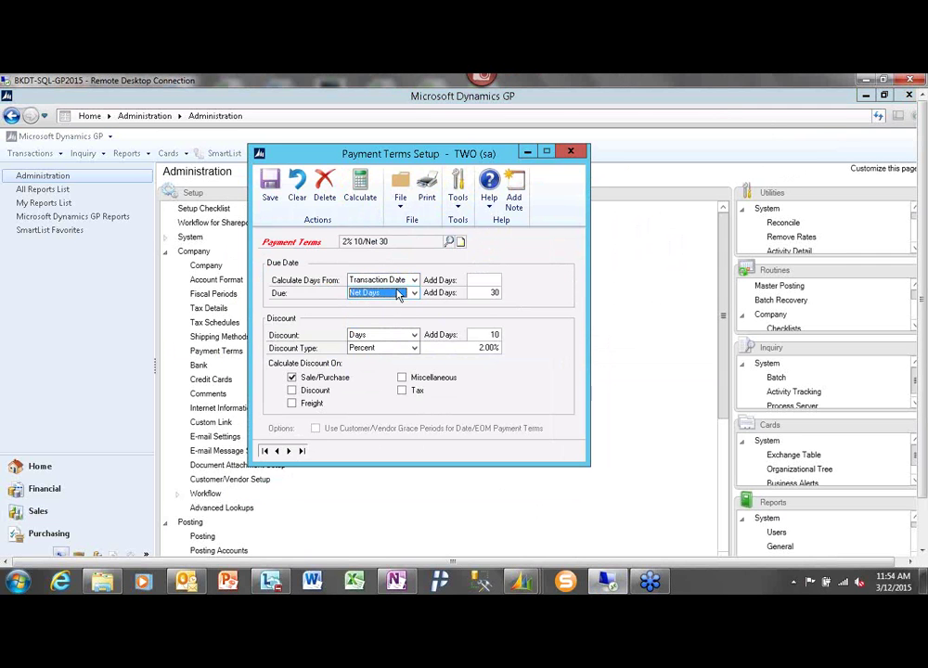
Try the Date, EOM, None and Next Month options for the Due setting of the 2% 10/Net 30 terms.
click(413, 293)
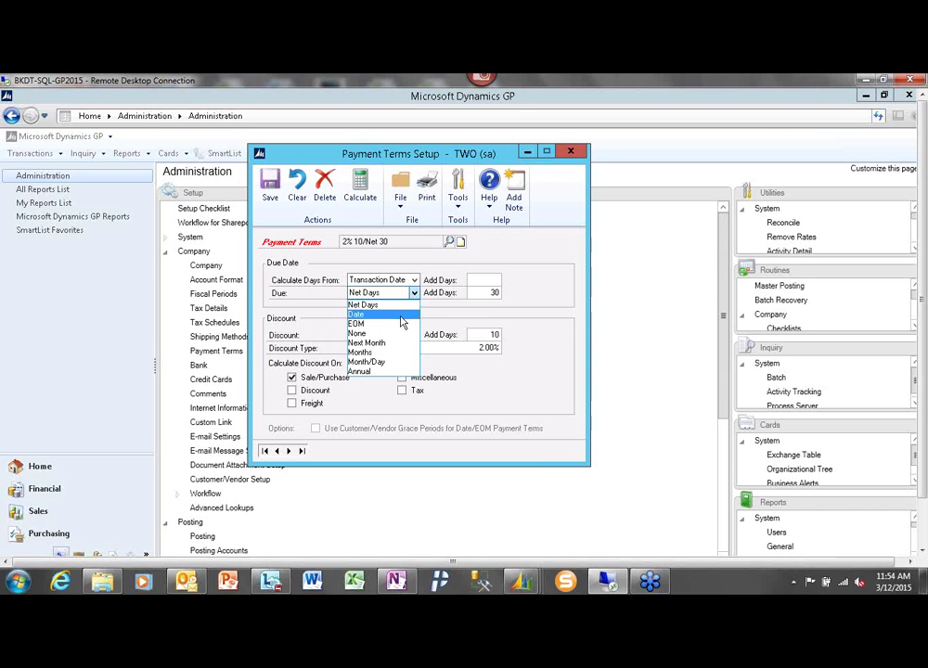
click(402, 315)
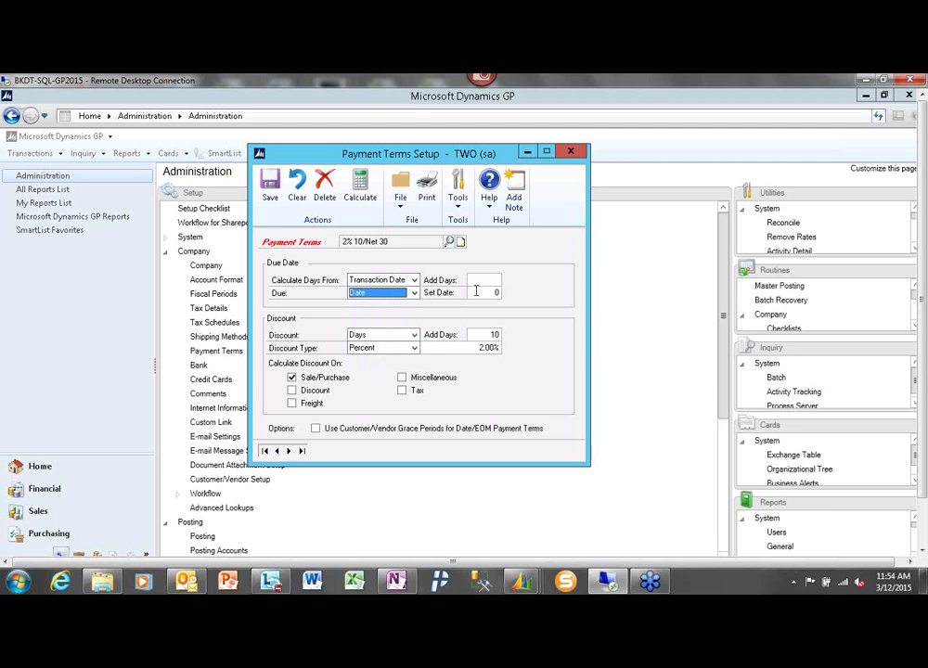
key(Tab)
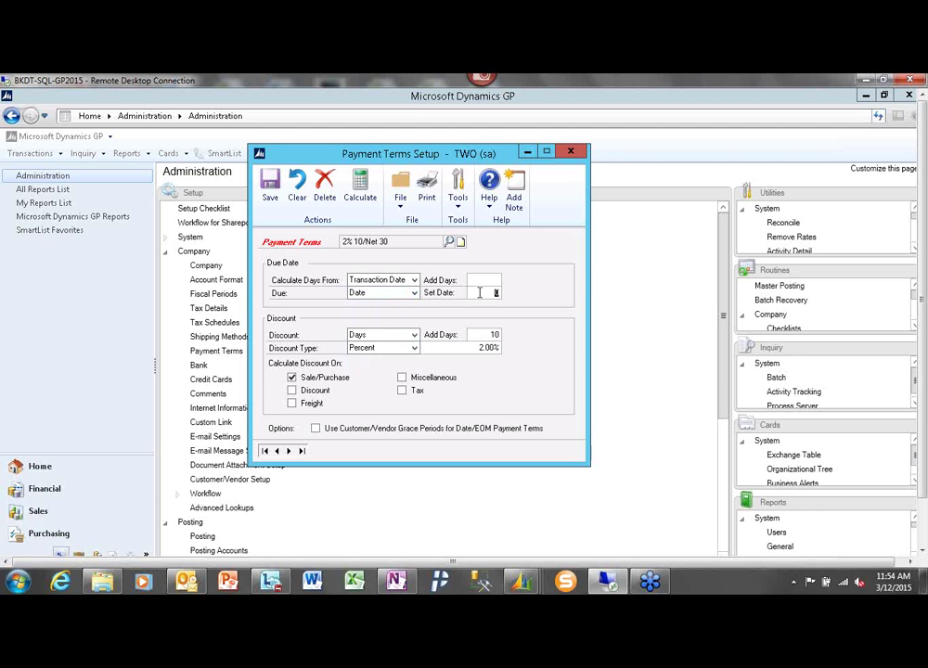
click(414, 293)
click(383, 327)
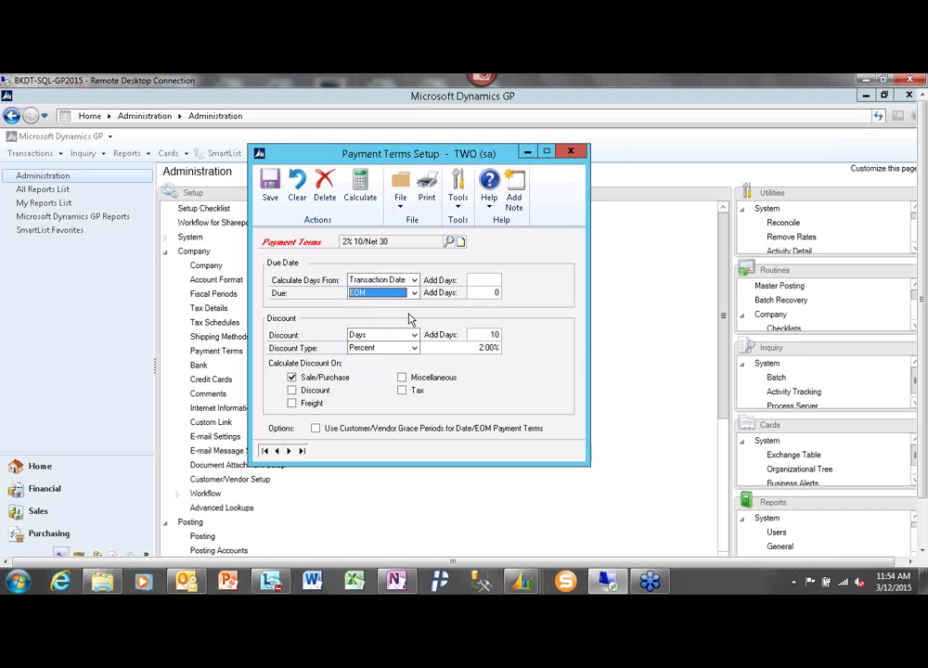
click(414, 294)
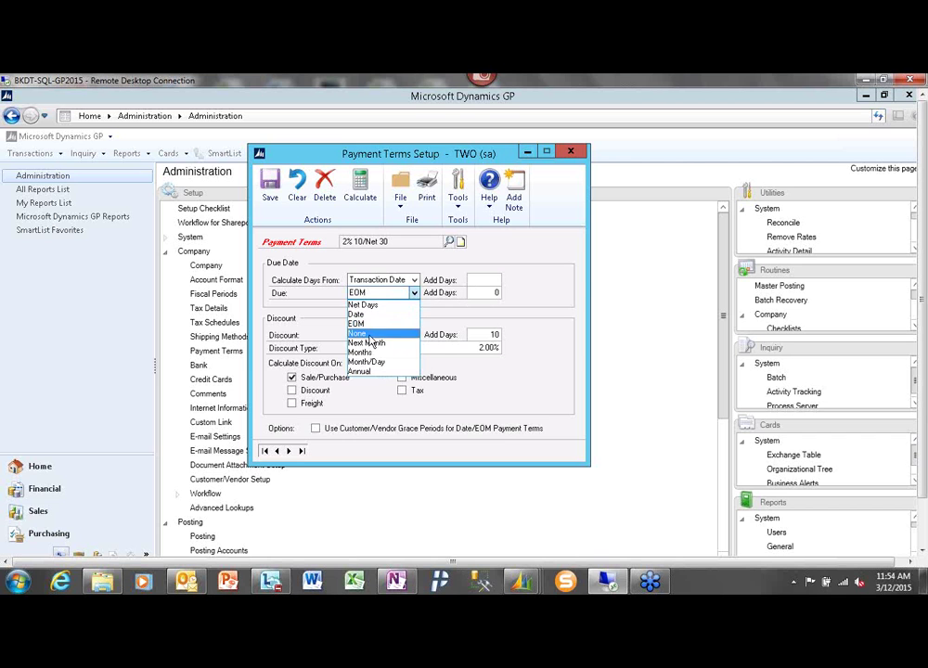
click(409, 303)
click(413, 294)
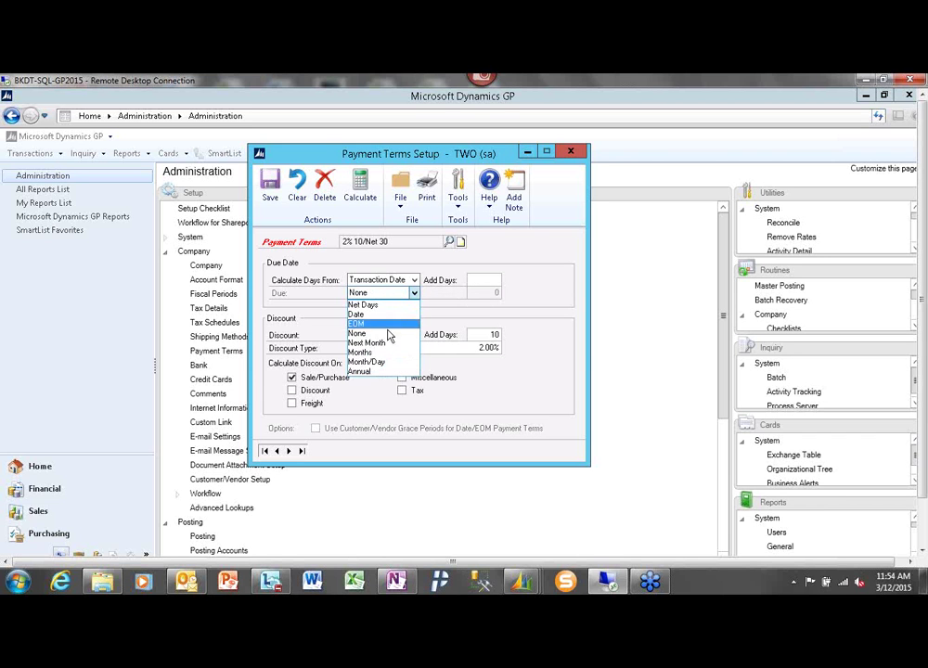
click(388, 343)
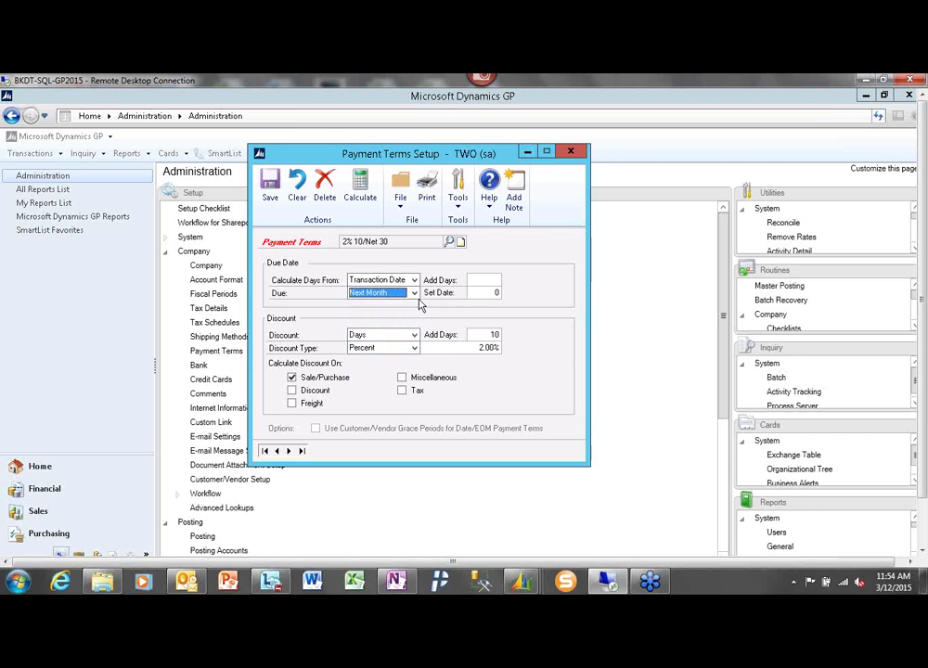
Try the Months, Month/Day and Annual options for the Due setting of the payment terms.
click(414, 294)
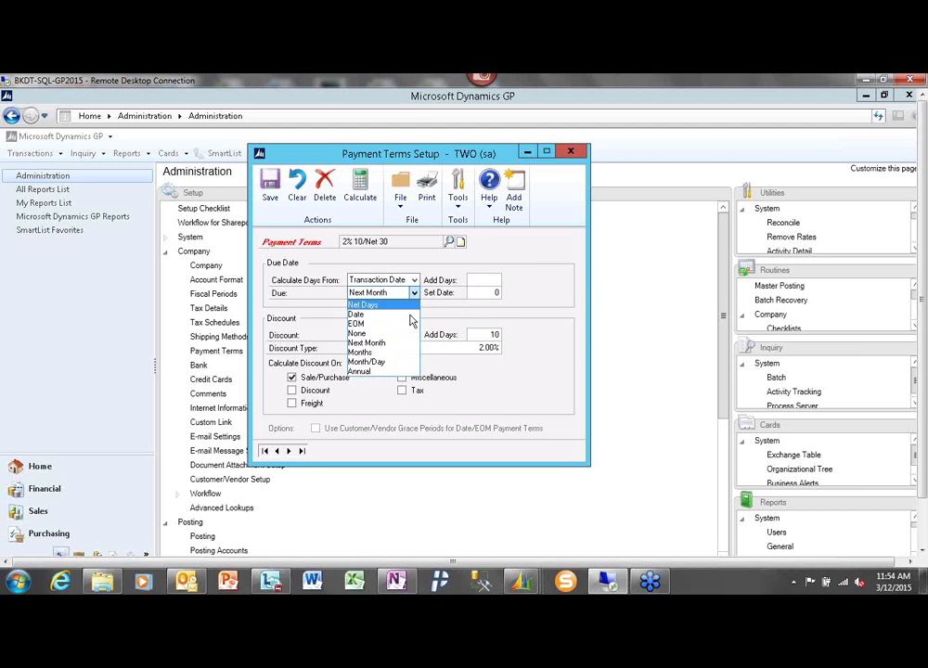
click(393, 353)
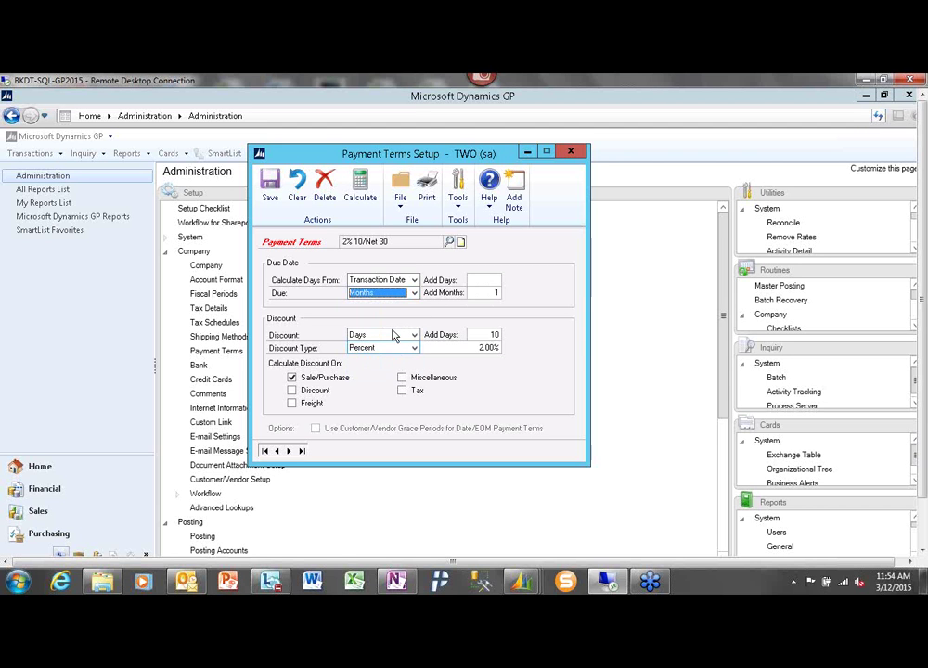
click(415, 293)
key(Escape)
key(Down)
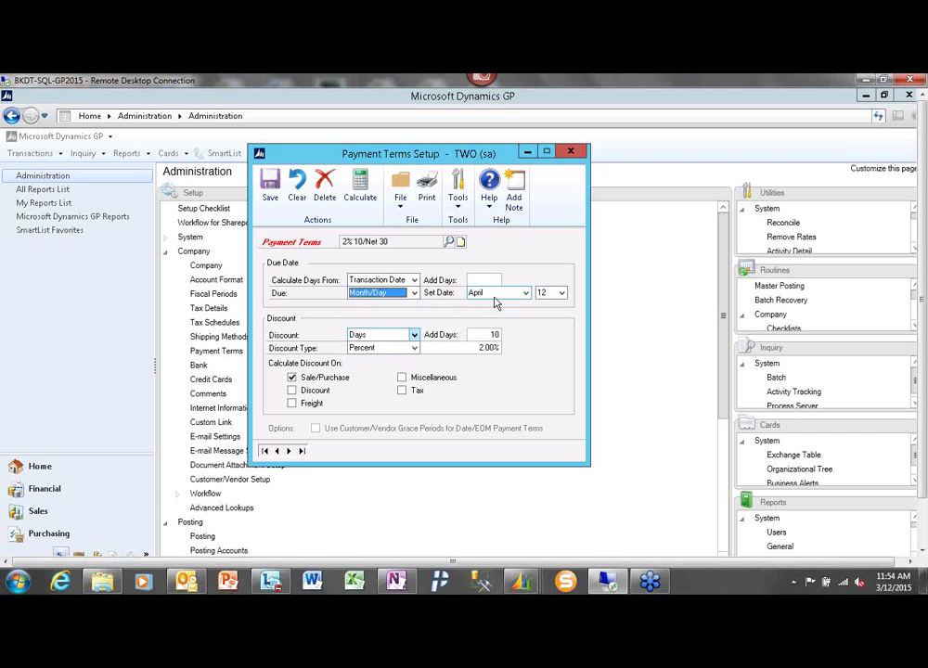
click(415, 293)
click(363, 372)
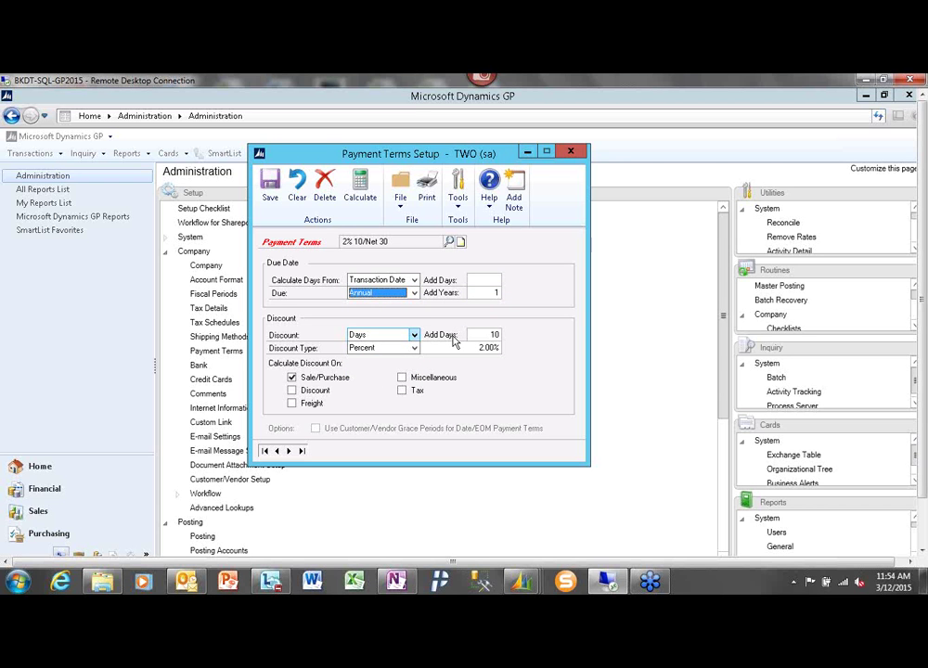
Set the Due setting to Net Days with 30 added days.
click(414, 292)
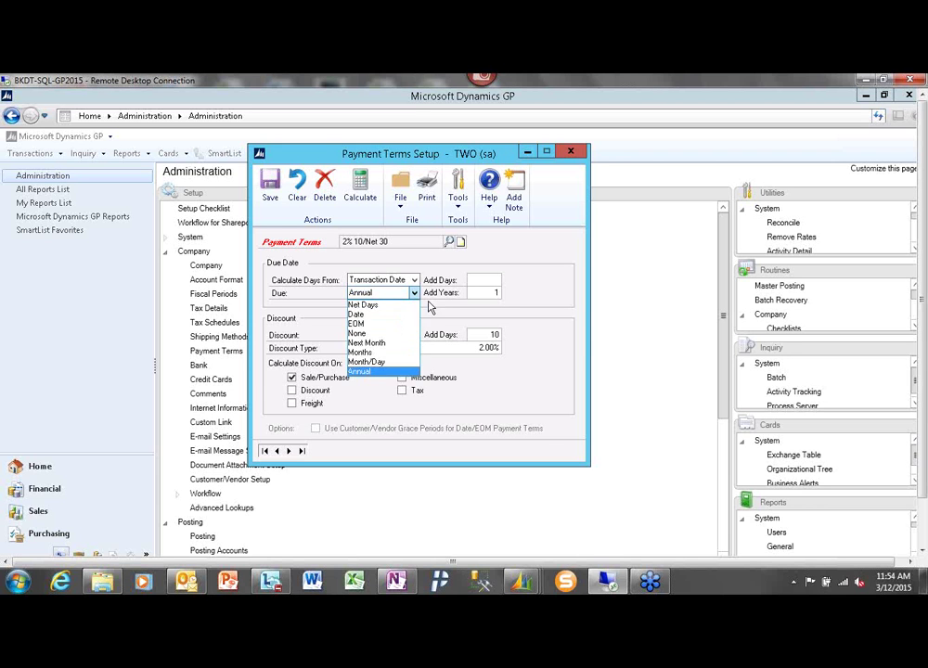
click(366, 305)
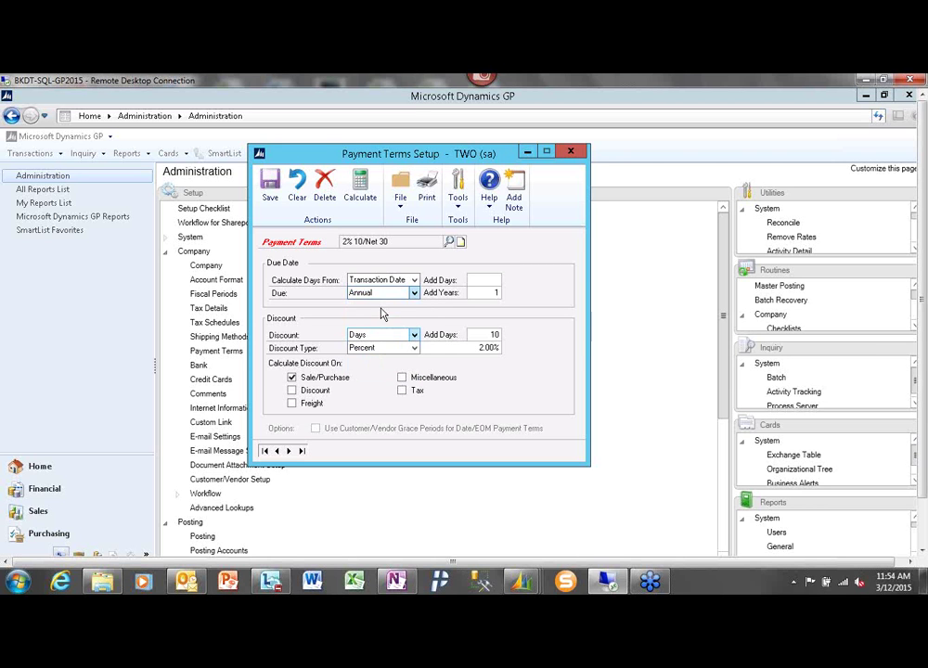
click(473, 292)
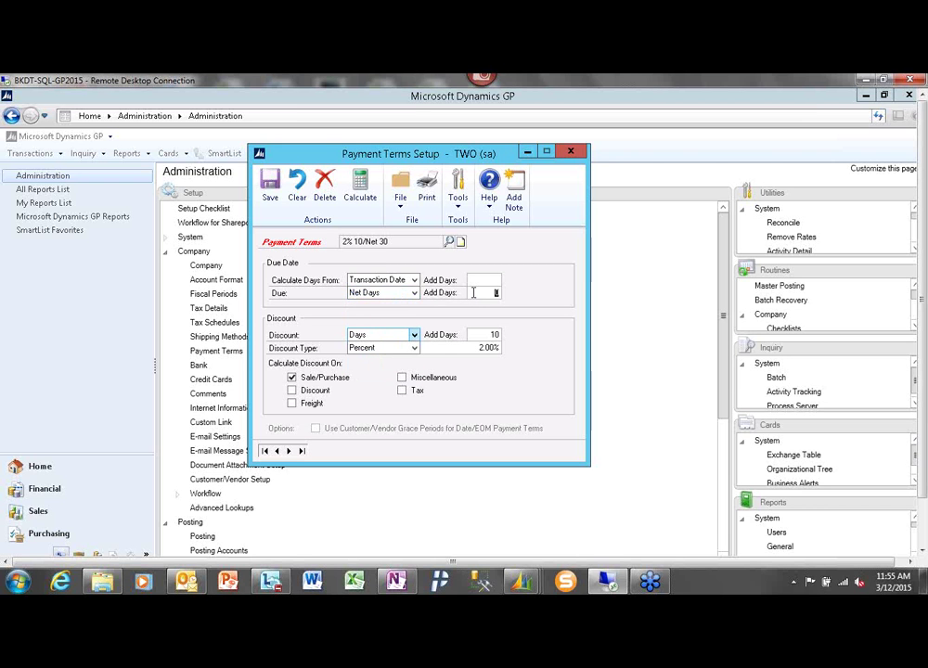
text(30)
key(Tab)
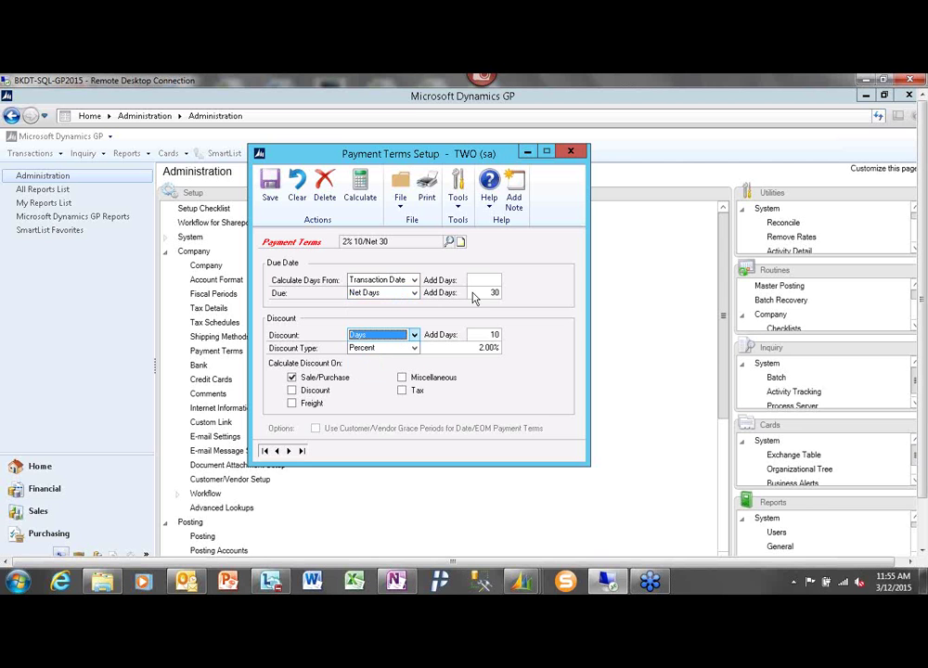
Review the available options for the Discount, Discount Type and Due settings, keeping the current selections.
click(404, 338)
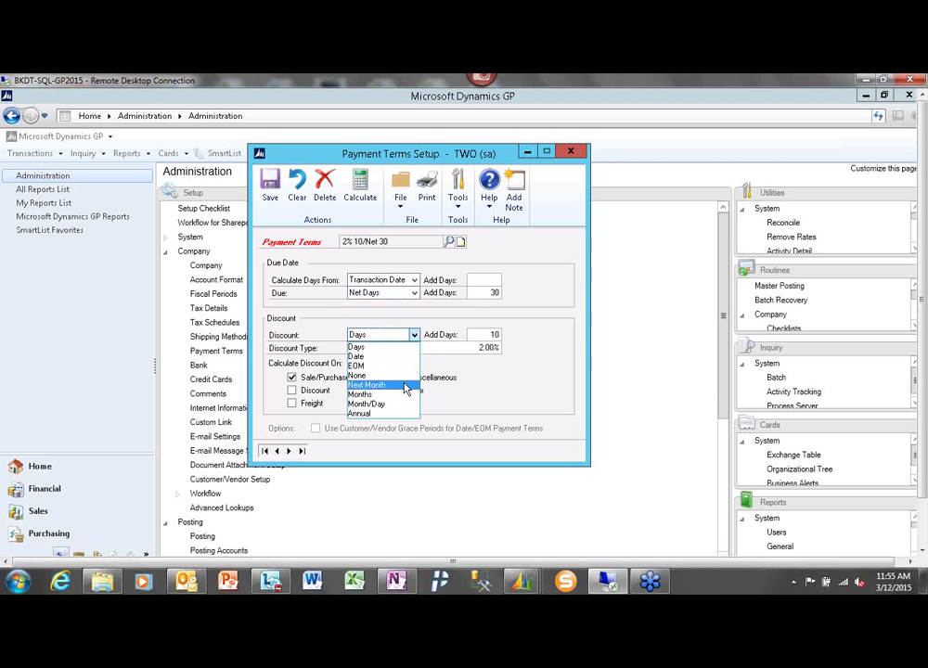
click(388, 347)
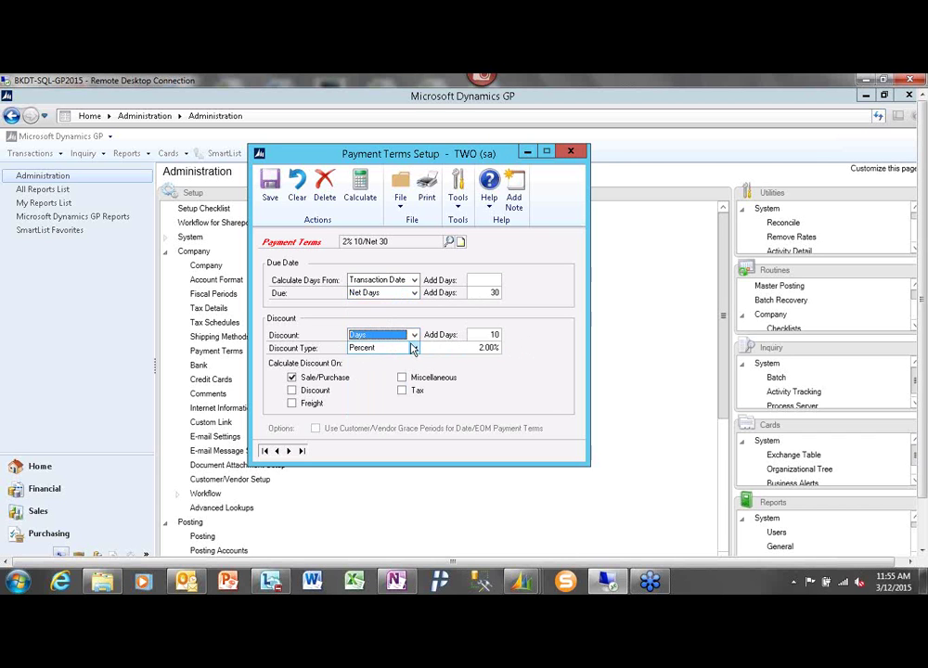
click(414, 348)
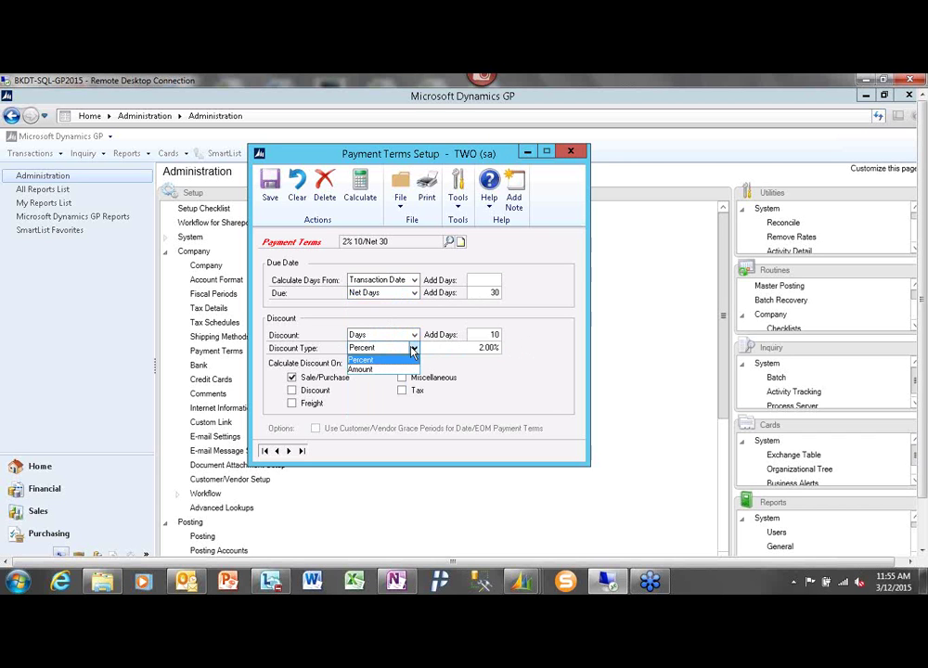
click(414, 349)
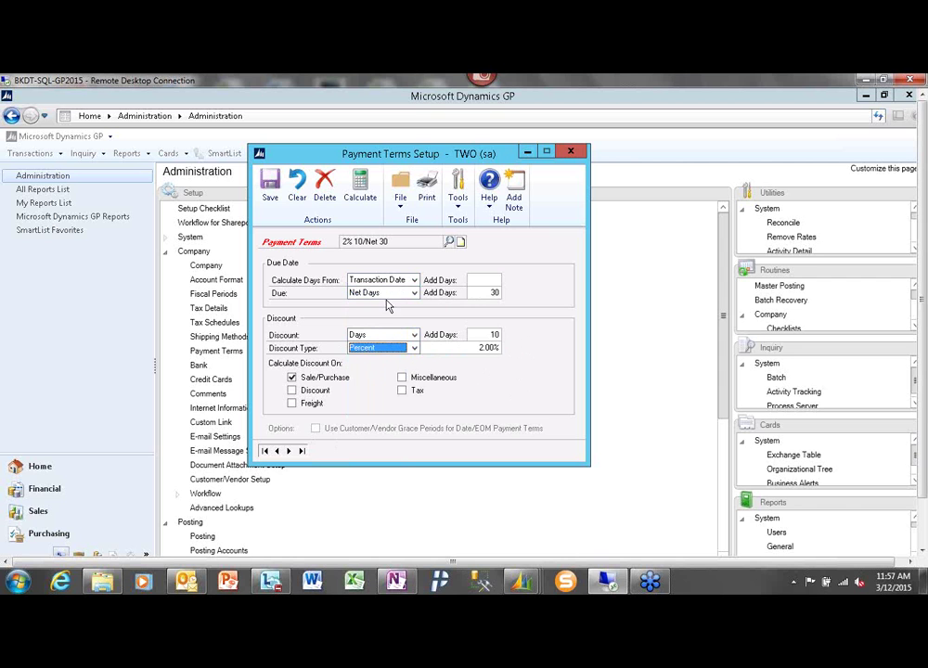
click(390, 297)
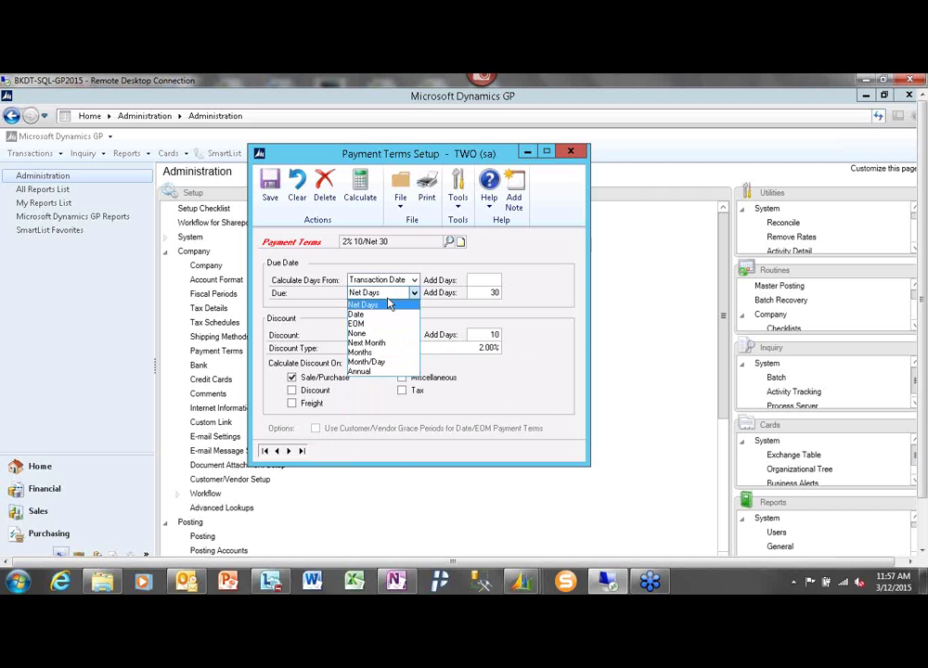
click(535, 257)
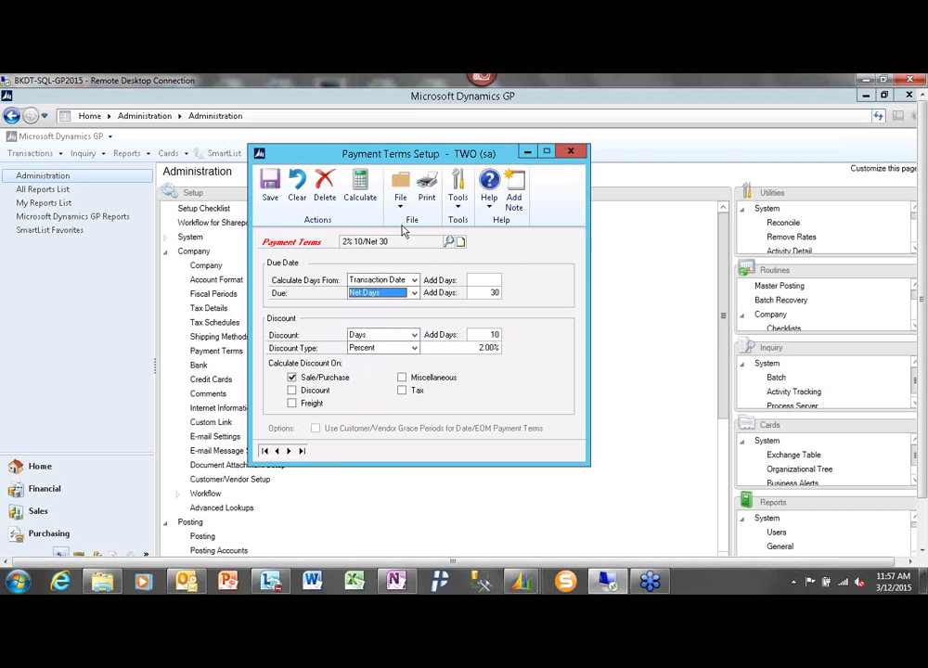
Open the example calculation for the 2% 10/Net 30 terms and arrange its window beside the payment terms setup.
click(359, 193)
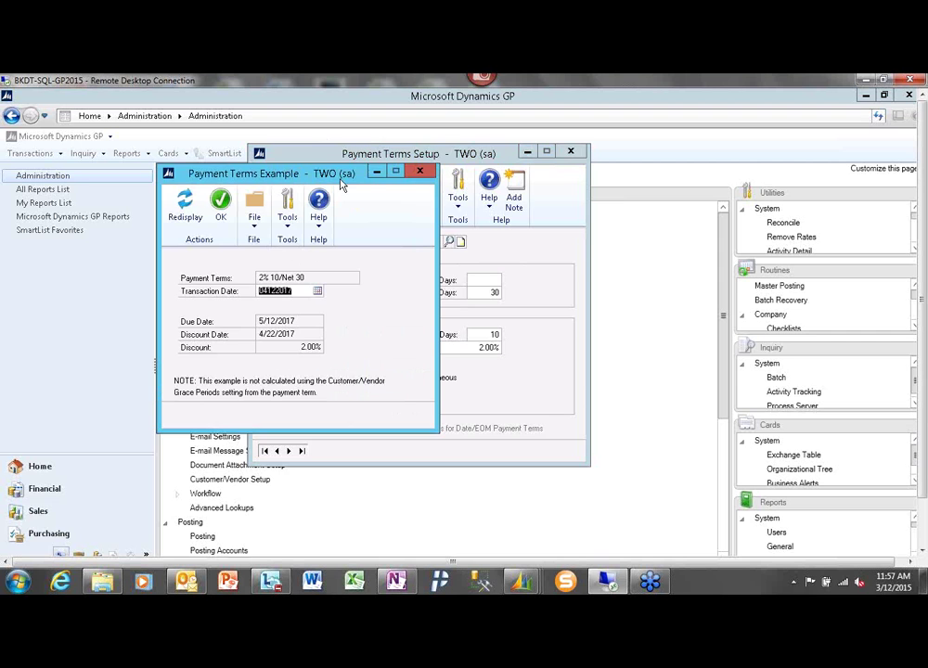
drag(295, 177, 631, 206)
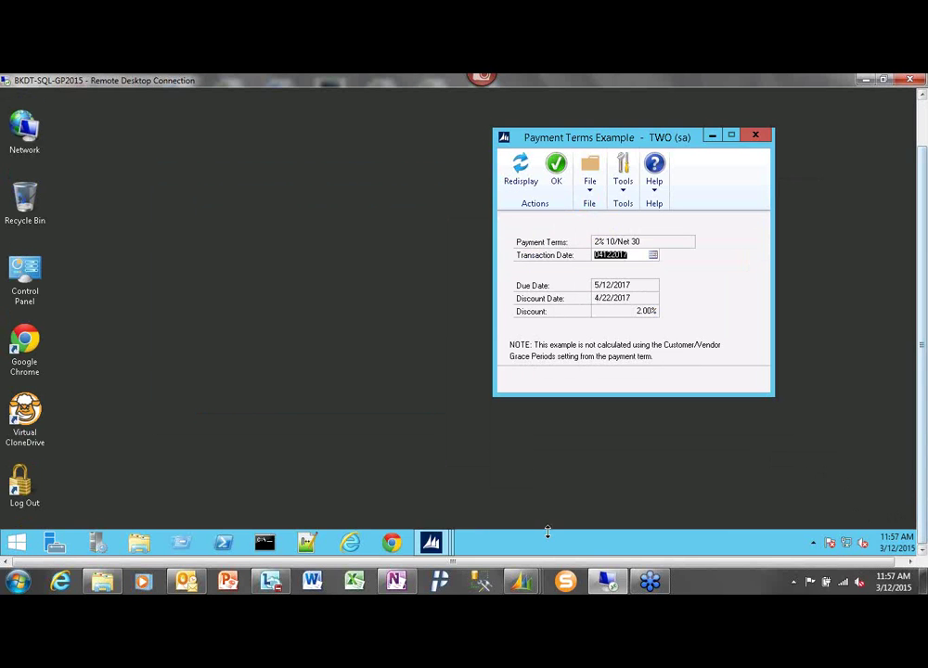
click(433, 546)
click(203, 467)
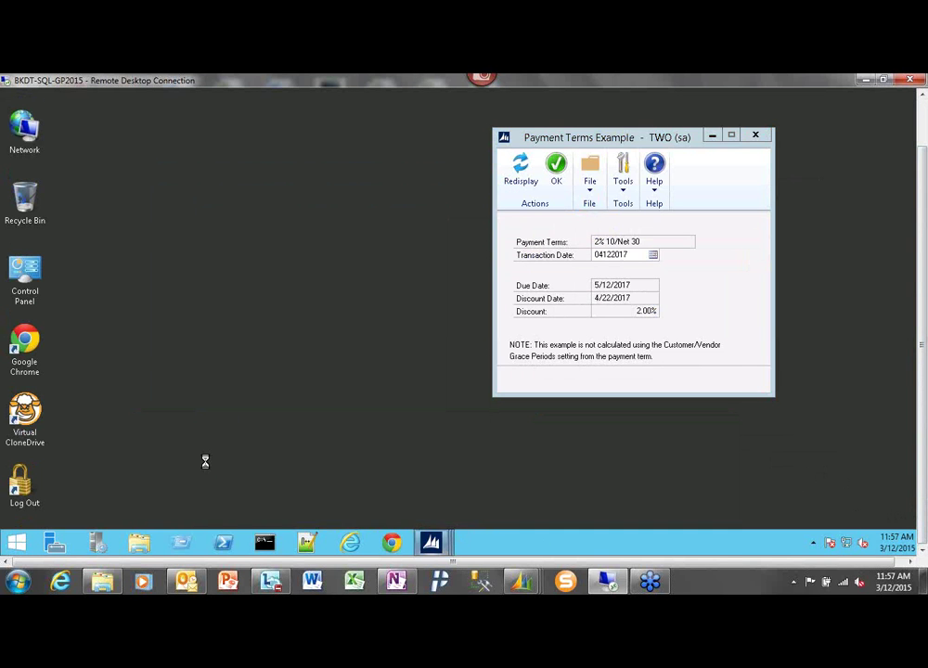
click(433, 546)
click(493, 475)
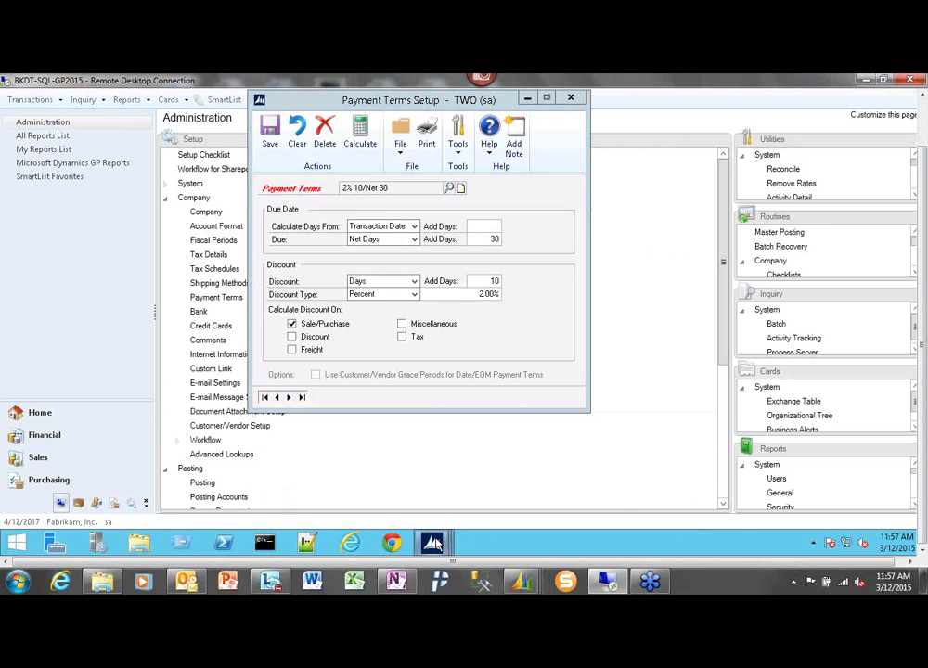
click(433, 545)
click(649, 459)
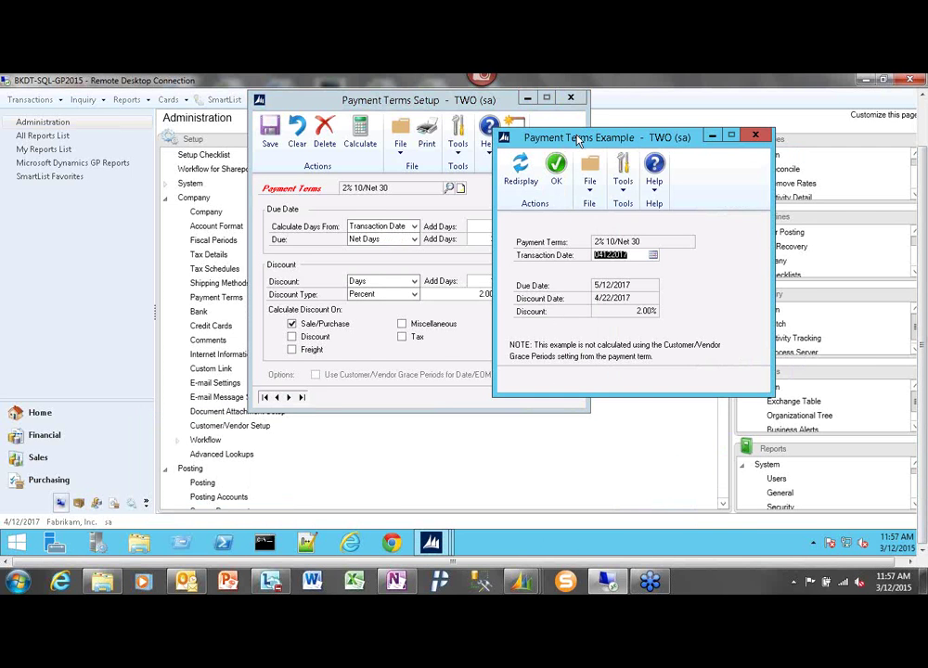
drag(579, 137, 526, 141)
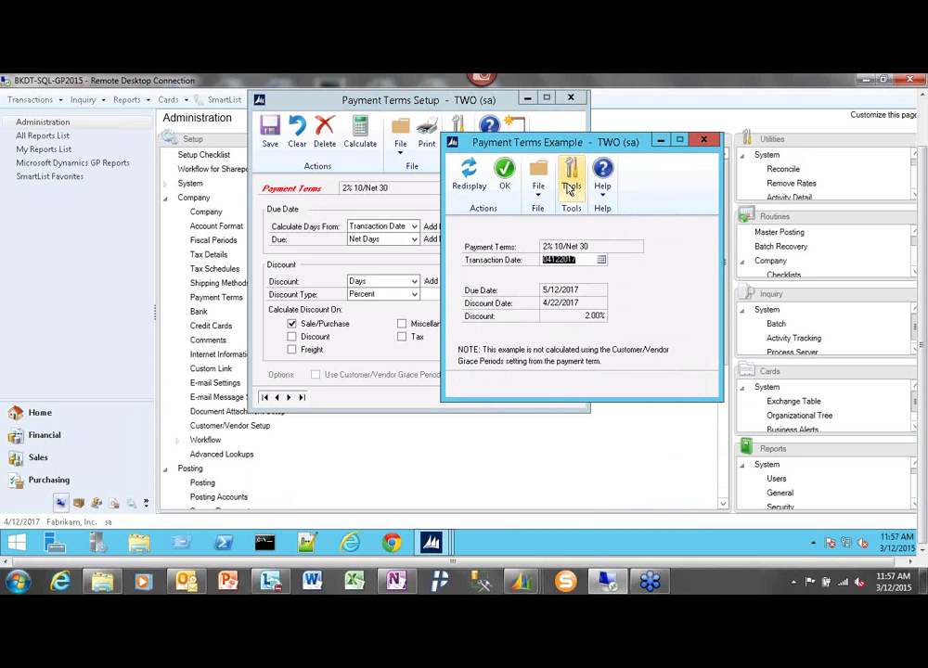
Set the transaction date of the payment terms example to 3/28/2017.
text(032817)
key(Tab)
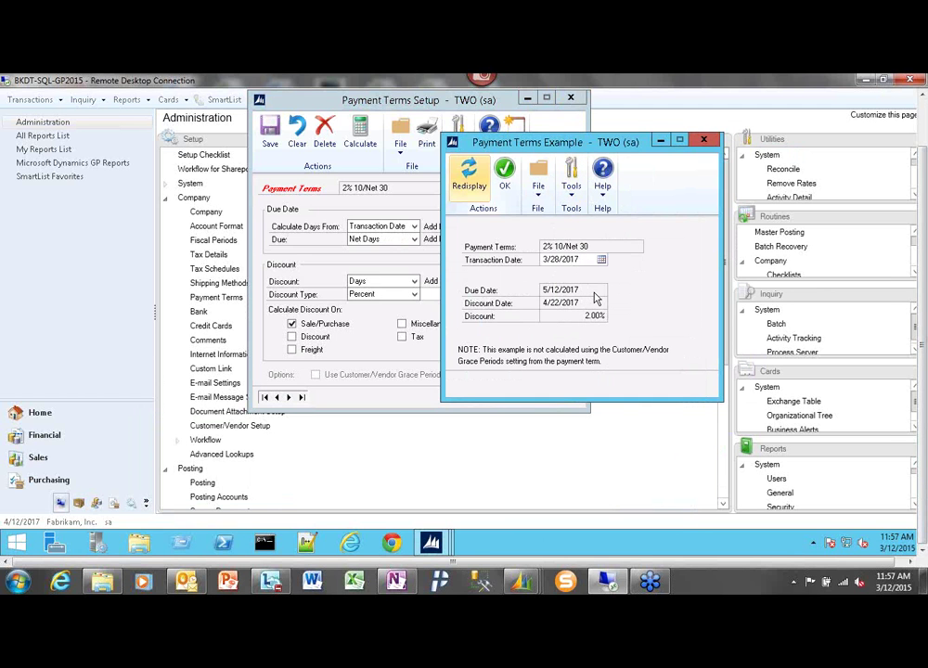